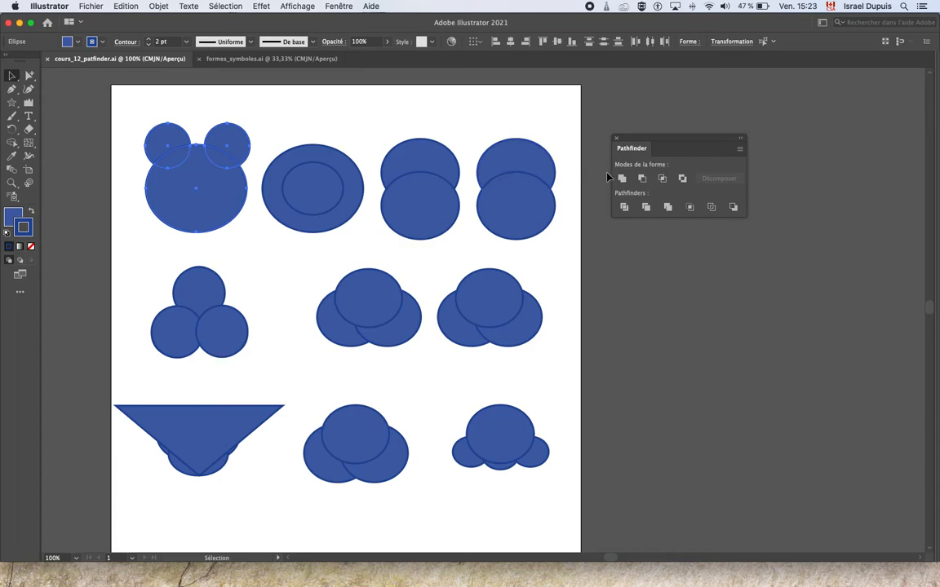
# Step: Unite the three bear-head circles into one shape, and subtract the small inner ellipse from the large ellipse beside it
pyautogui.click(621, 178)
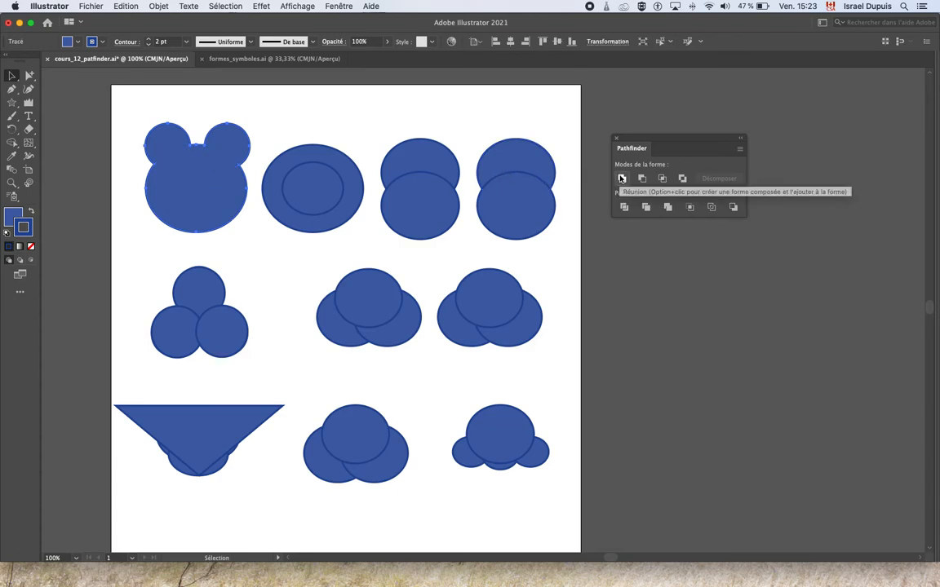
pyautogui.moveTo(336, 133); pyautogui.dragTo(303, 246)
pyautogui.click(641, 178)
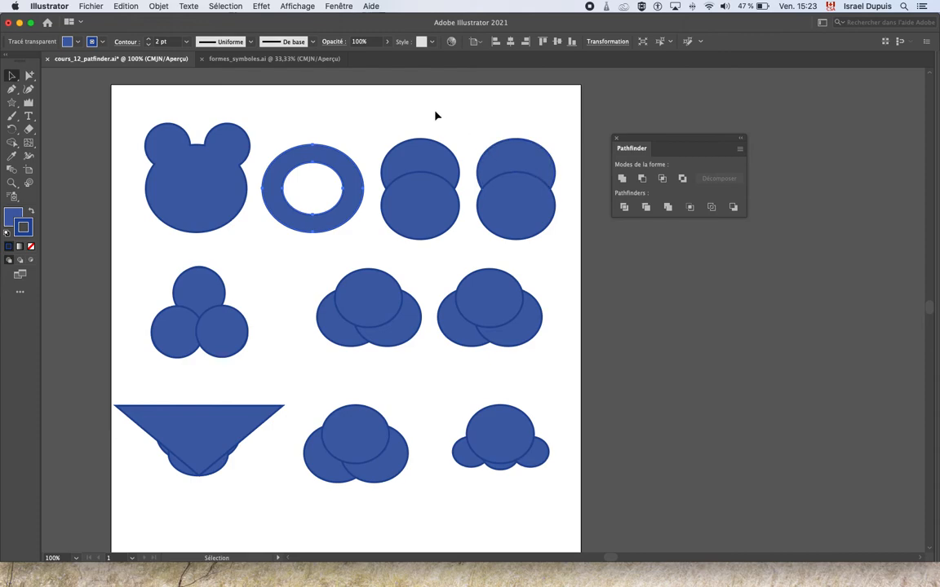
# Step: Display the Layers panel and find the ring's compound path in the object list
pyautogui.click(336, 6)
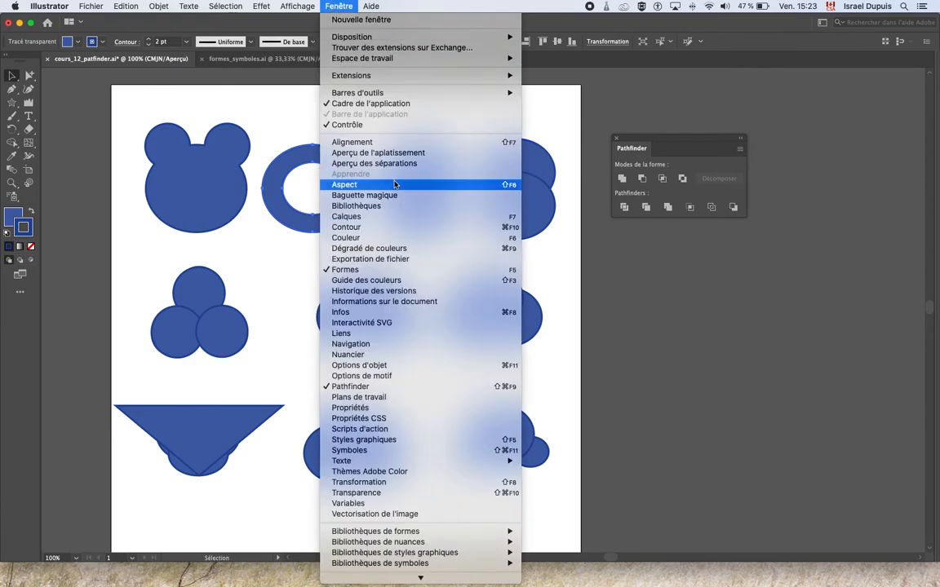
pyautogui.click(422, 217)
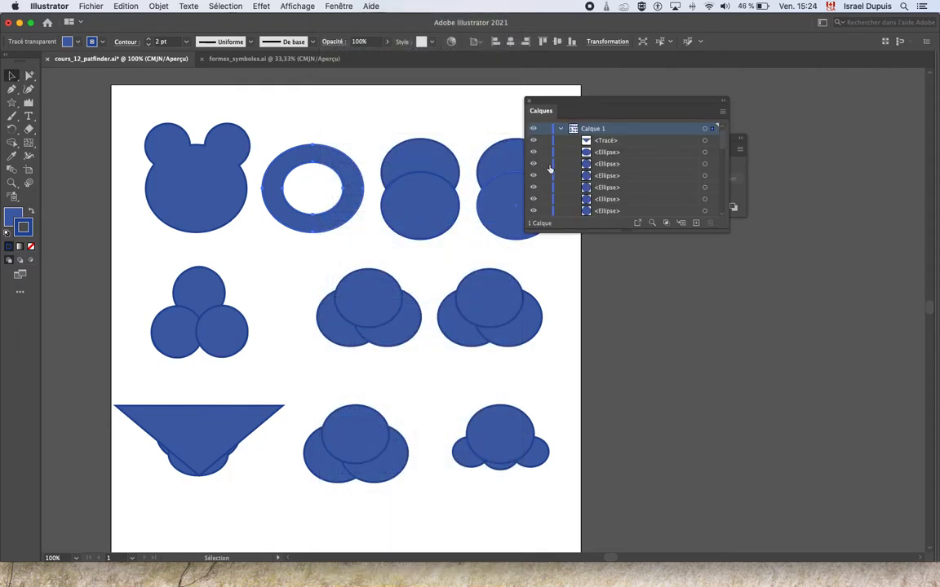
pyautogui.scroll(-3, 571, 167)
pyautogui.click(601, 165)
# Step: Release the ring's compound path and subtract the inner ellipse again, moving the layers list clear of the Pathfinder options
pyautogui.rightClick(338, 173)
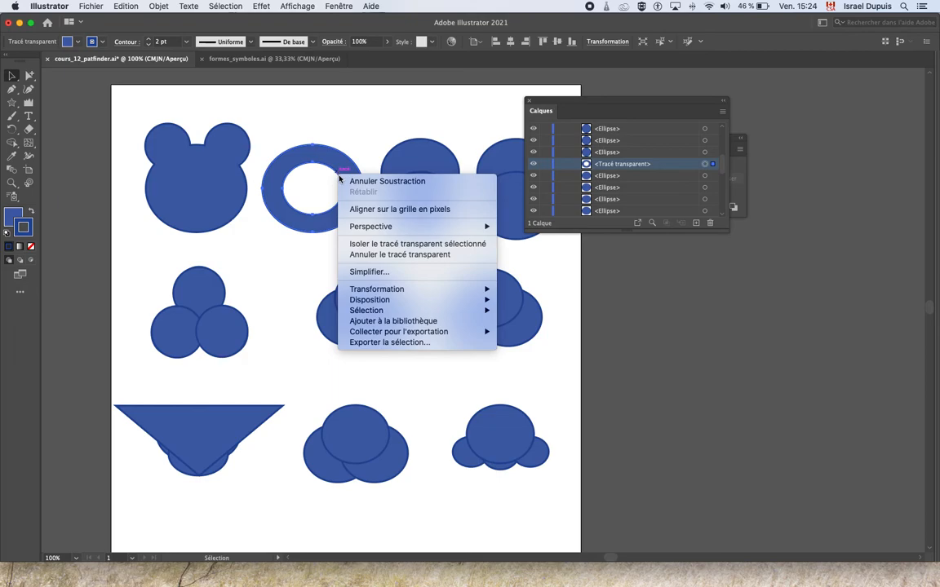
pyautogui.click(393, 255)
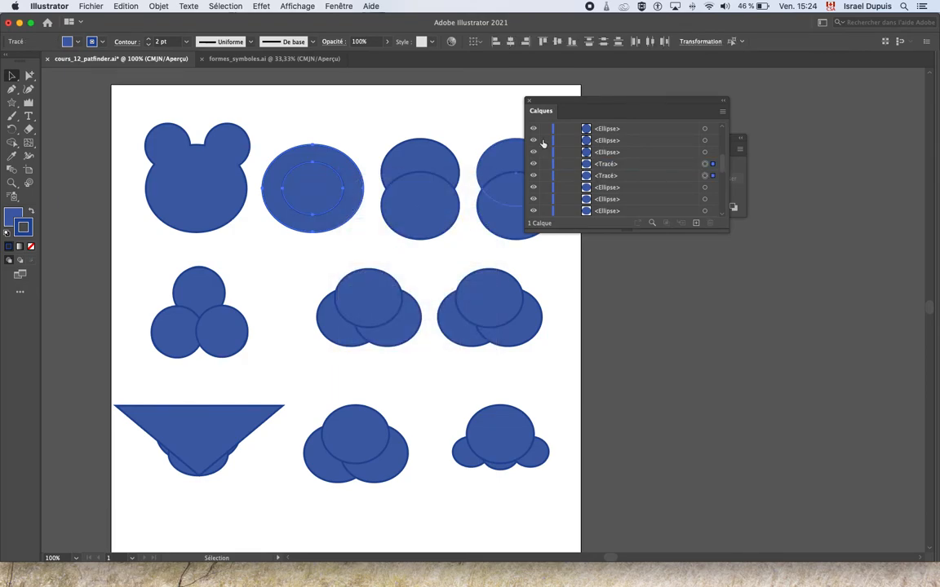
pyautogui.moveTo(538, 99); pyautogui.dragTo(644, 297)
pyautogui.click(641, 177)
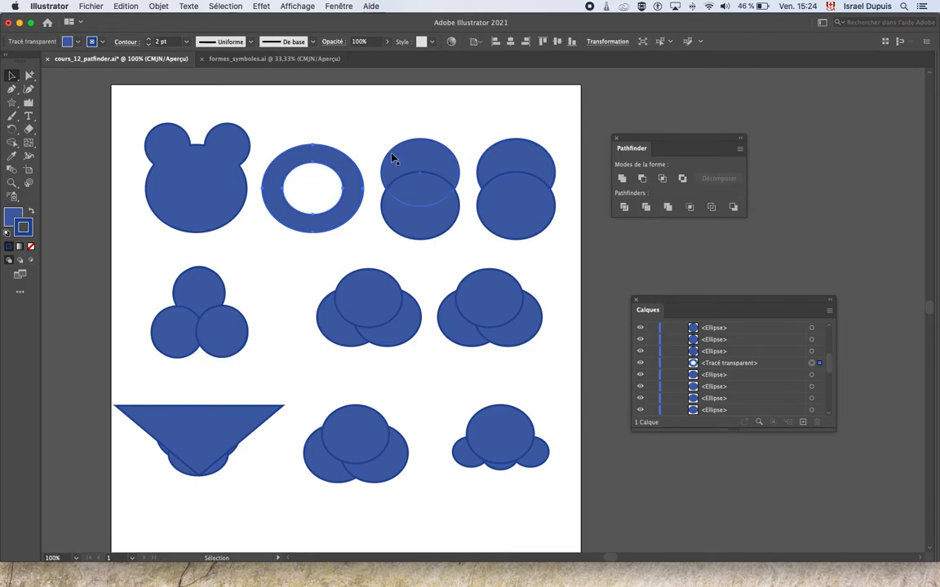
pyautogui.click(348, 141)
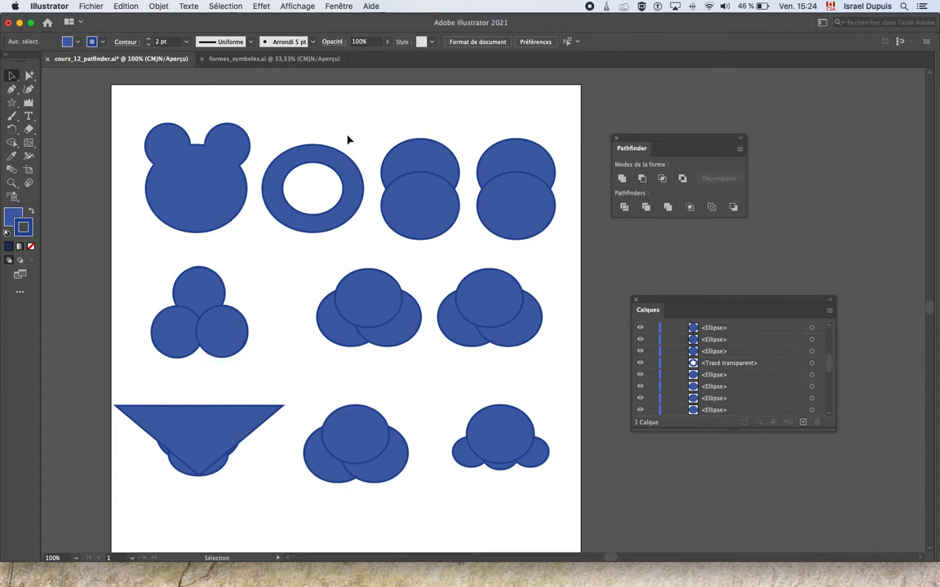
# Step: Try subtracting the front ellipse from the back one in the third figure of the first row, and undo it
pyautogui.moveTo(399, 123); pyautogui.dragTo(445, 243)
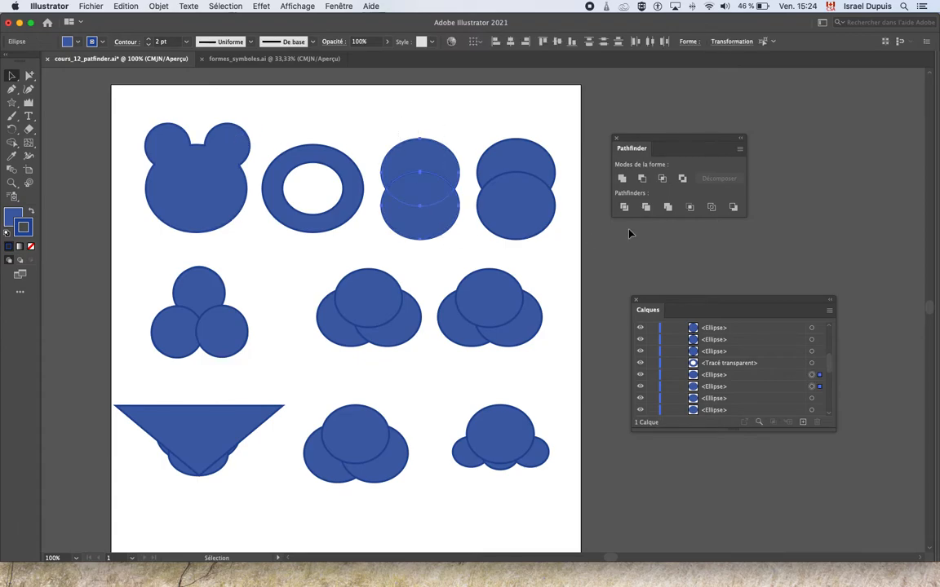
pyautogui.click(642, 178)
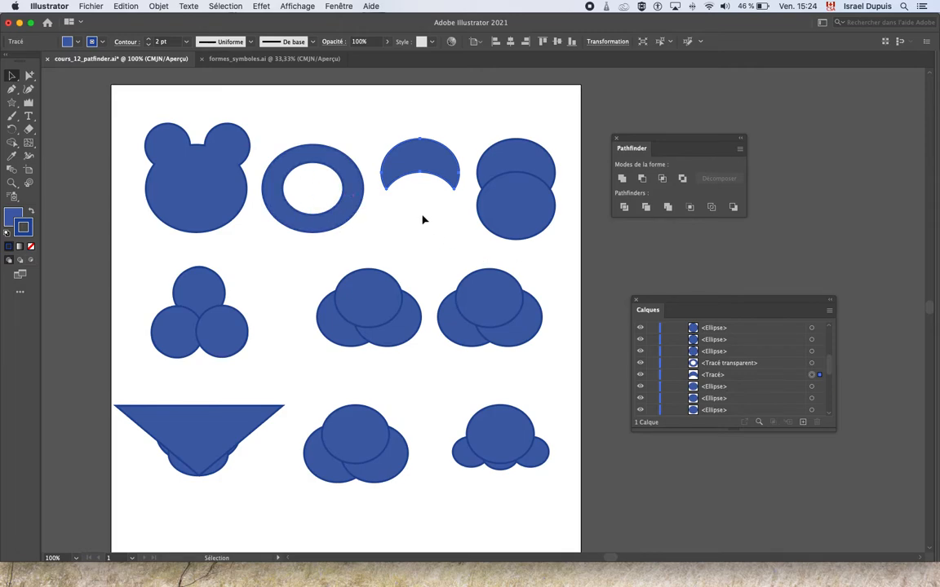
pyautogui.press('super+z')
pyautogui.press('super+shift+a')
# Step: Intersect the two ellipses of the first row's third figure, and exclude the overlap of the fourth figure's two ellipses
pyautogui.moveTo(426, 135); pyautogui.dragTo(443, 235)
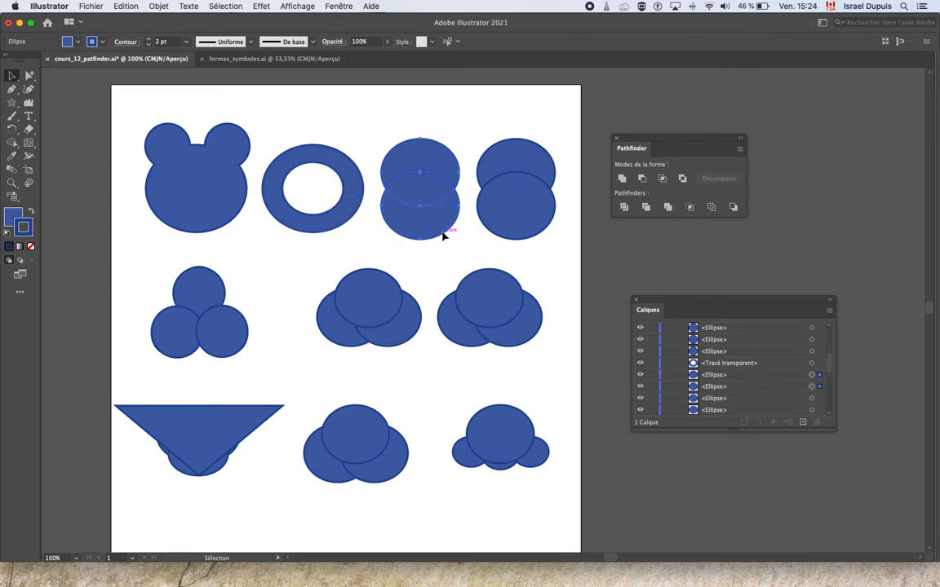
pyautogui.click(661, 179)
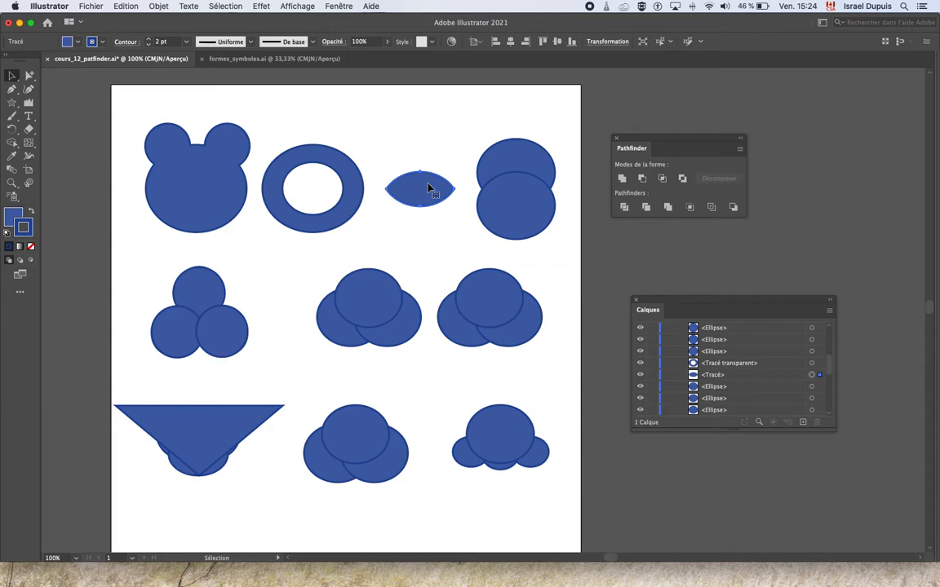
pyautogui.moveTo(496, 118); pyautogui.dragTo(537, 238)
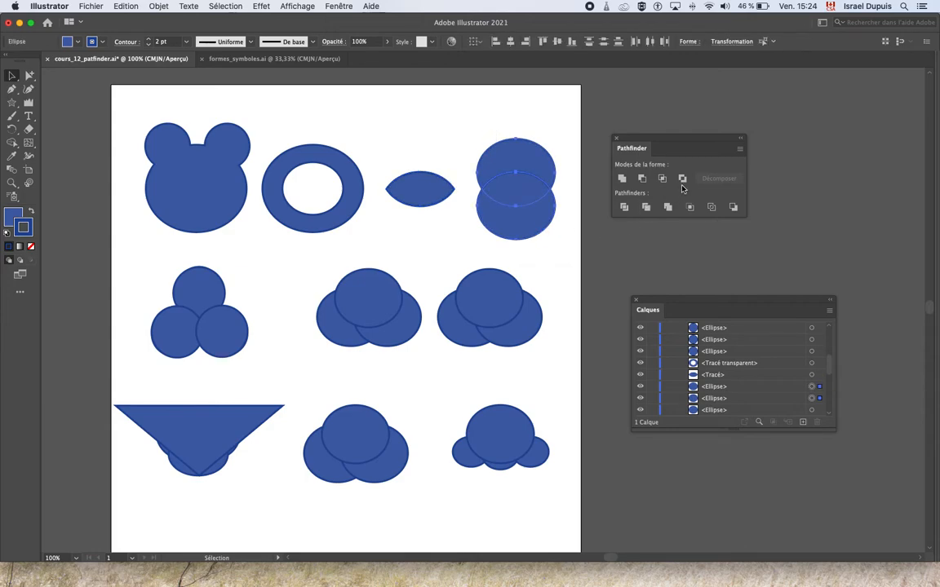
pyautogui.click(682, 179)
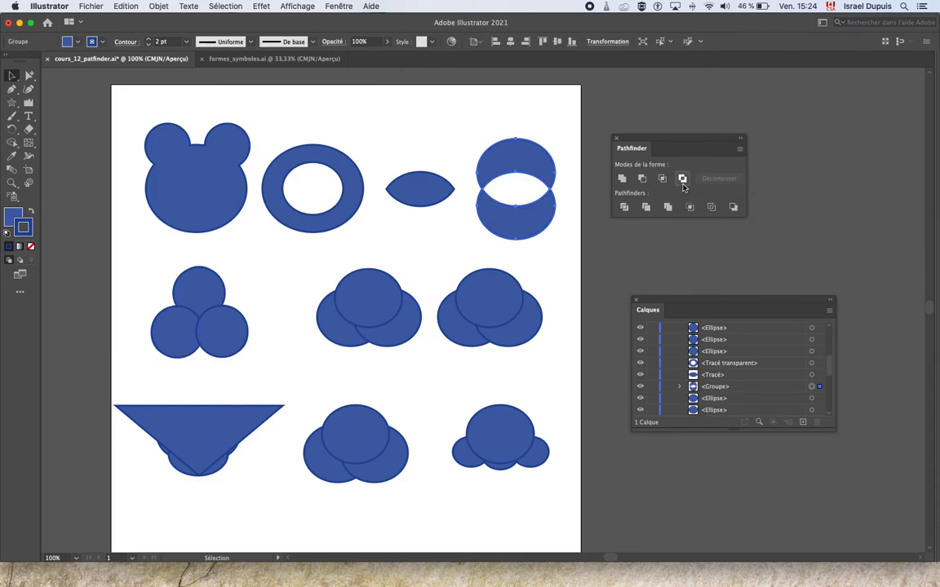
# Step: Divide the overlapping circles of the three-lobed figure in the second row with the Pathfinder
pyautogui.moveTo(240, 244); pyautogui.dragTo(174, 317)
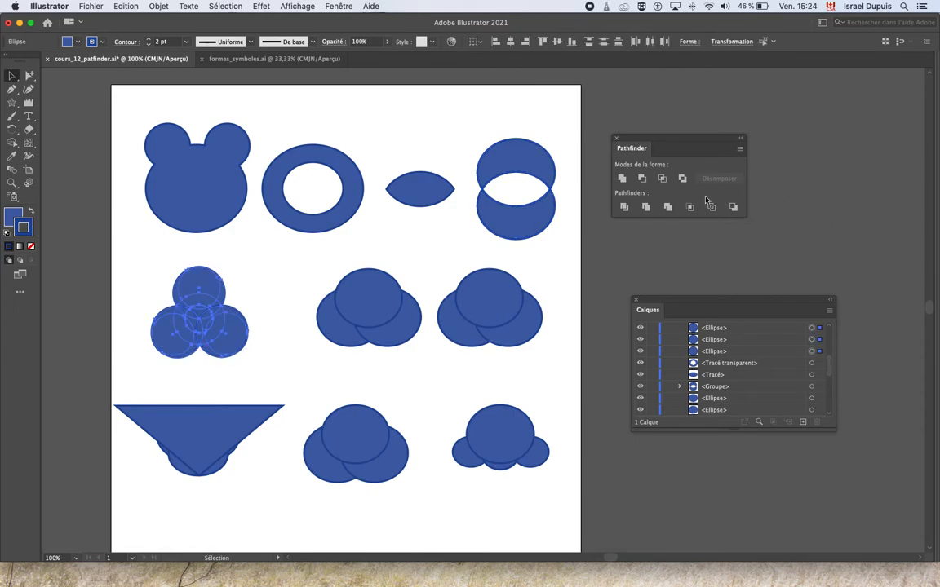
pyautogui.click(625, 209)
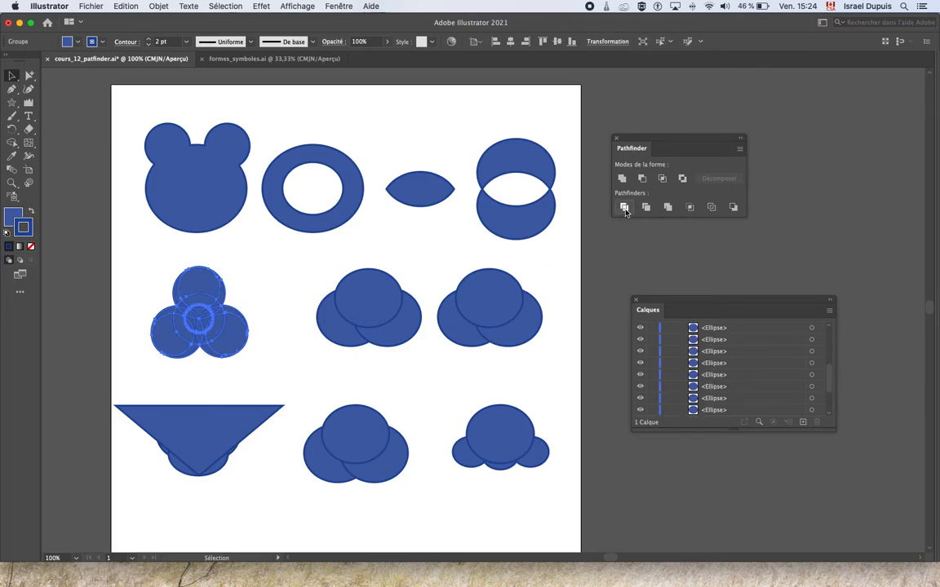
pyautogui.click(285, 310)
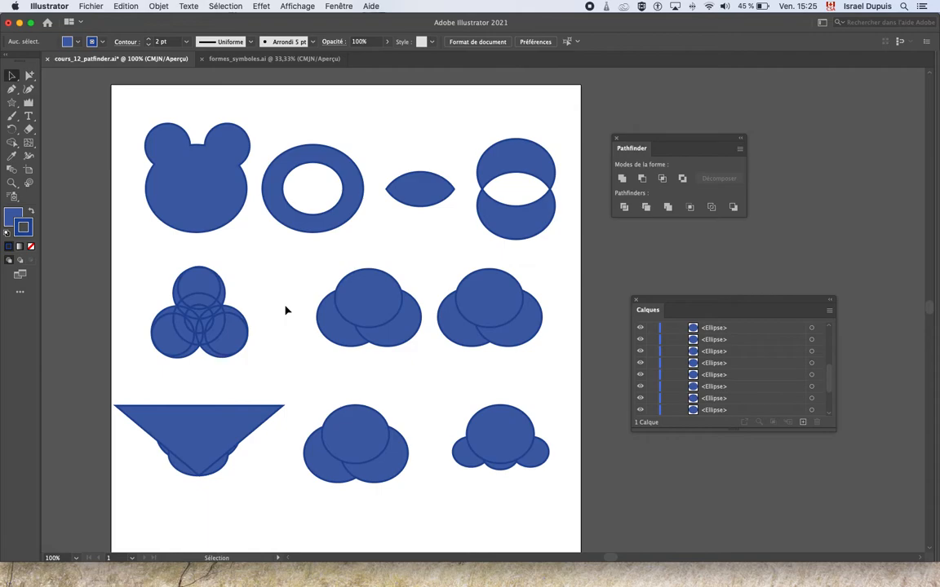
# Step: Undo the division of the three-lobed figure to compare it, and restore the divided version
pyautogui.press('super+z')
pyautogui.click(283, 312)
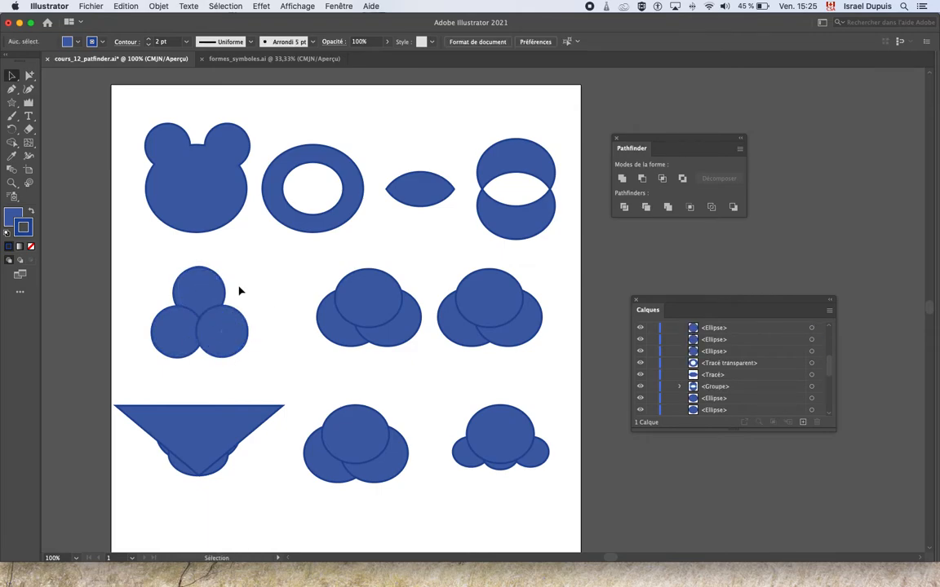
pyautogui.press('super+z')
pyautogui.press('super+z')
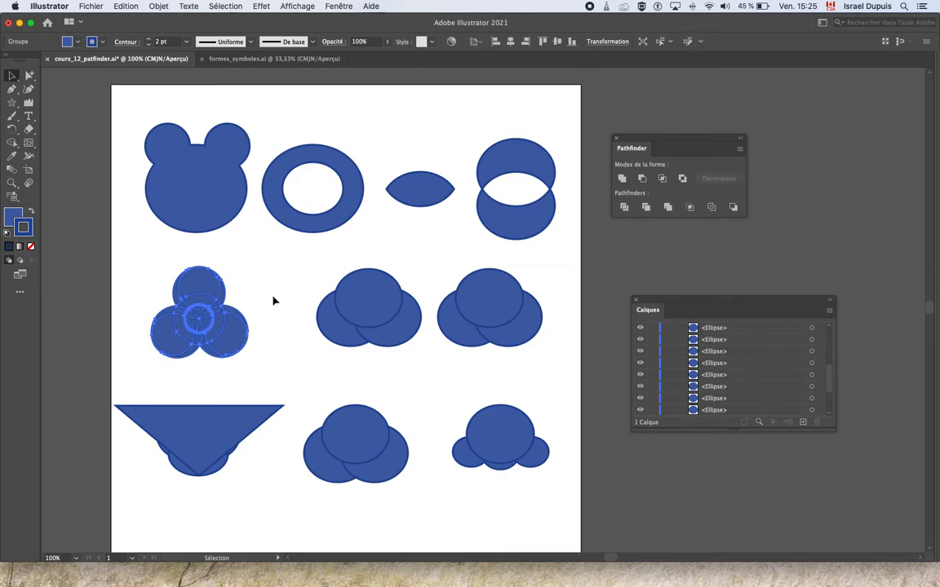
# Step: Ungroup the divided three-lobed figure into separate pieces
pyautogui.click(273, 301)
pyautogui.keyDown('super'); pyautogui.click(237, 325); pyautogui.keyUp('super')
pyautogui.keyDown('super'); pyautogui.click(422, 329); pyautogui.keyUp('super')
pyautogui.moveTo(463, 313); pyautogui.dragTo(292, 354)
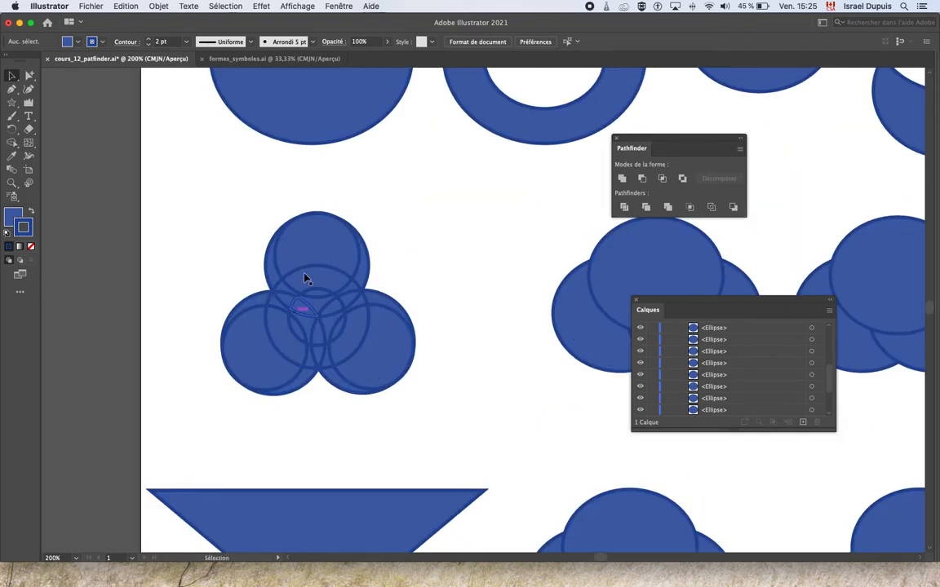
pyautogui.click(310, 284)
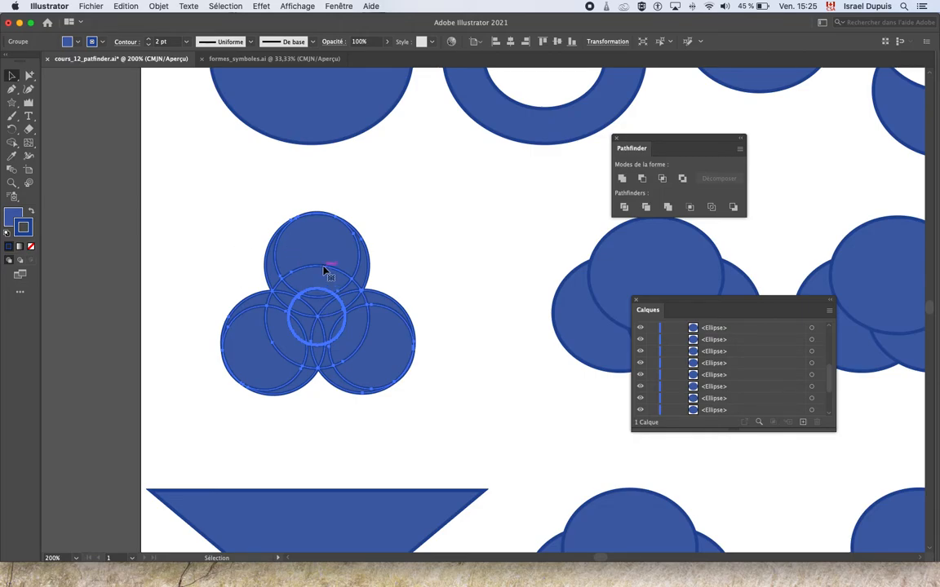
pyautogui.click(154, 6)
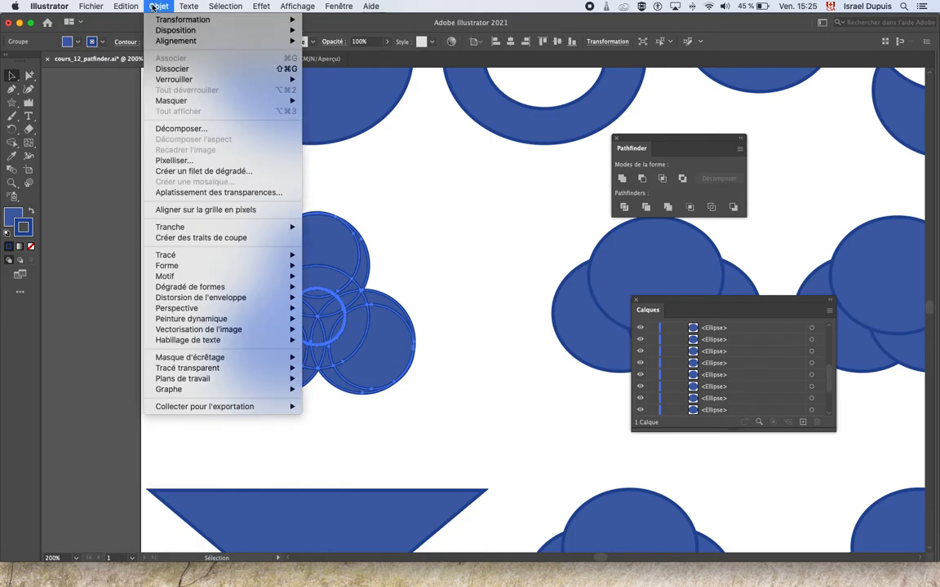
pyautogui.click(173, 69)
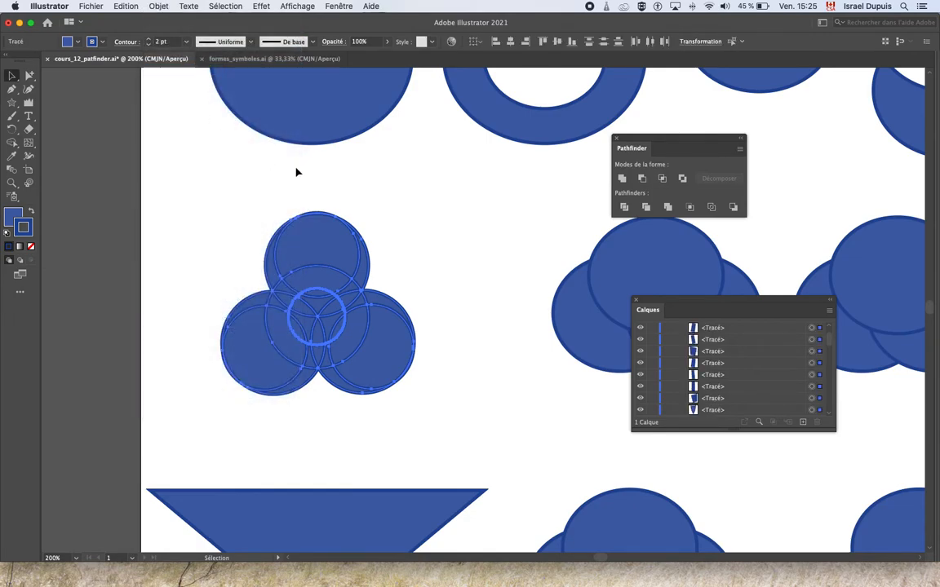
pyautogui.click(352, 215)
# Step: Delete the large round piece inside each of the figure's three outer lobes
pyautogui.click(328, 244)
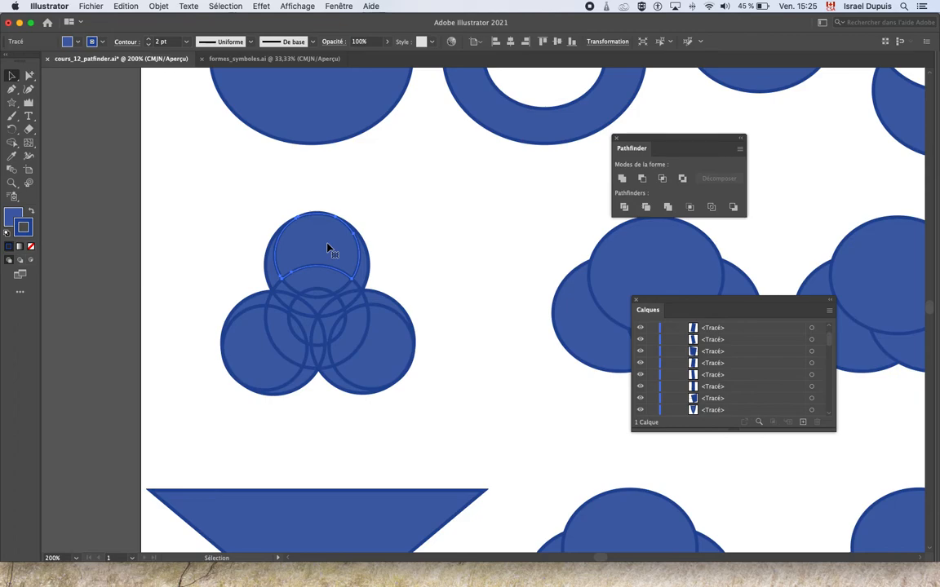
pyautogui.press('Delete')
pyautogui.click(385, 374)
pyautogui.press('Delete')
pyautogui.click(271, 367)
pyautogui.press('Delete')
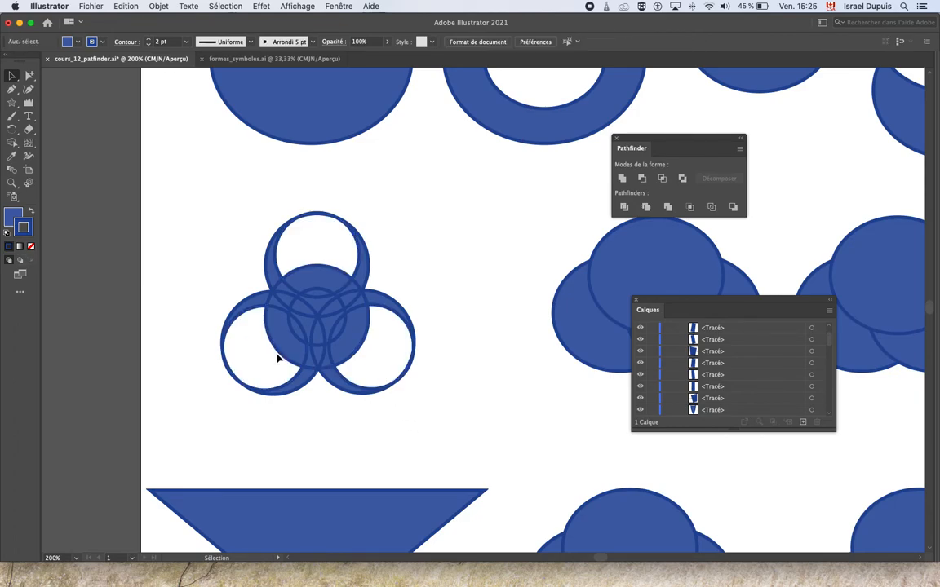
# Step: Delete pieces inside the figure's small central circle, including the narrow one between the two lower lobes
pyautogui.click(302, 330)
pyautogui.press('Delete')
pyautogui.click(325, 300)
pyautogui.press('Delete')
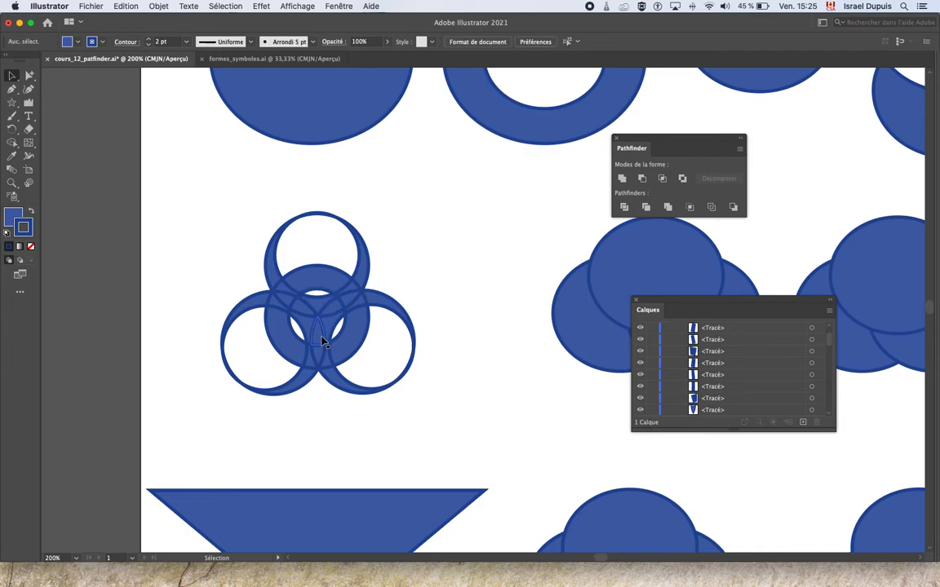
pyautogui.click(319, 340)
pyautogui.press('Delete')
# Step: Delete the small pieces where the three lobes cross around the centre of the figure
pyautogui.click(330, 324)
pyautogui.click(330, 310)
pyautogui.press('Delete')
pyautogui.click(303, 312)
pyautogui.press('Delete')
pyautogui.click(284, 295)
pyautogui.press('Delete')
pyautogui.click(278, 299)
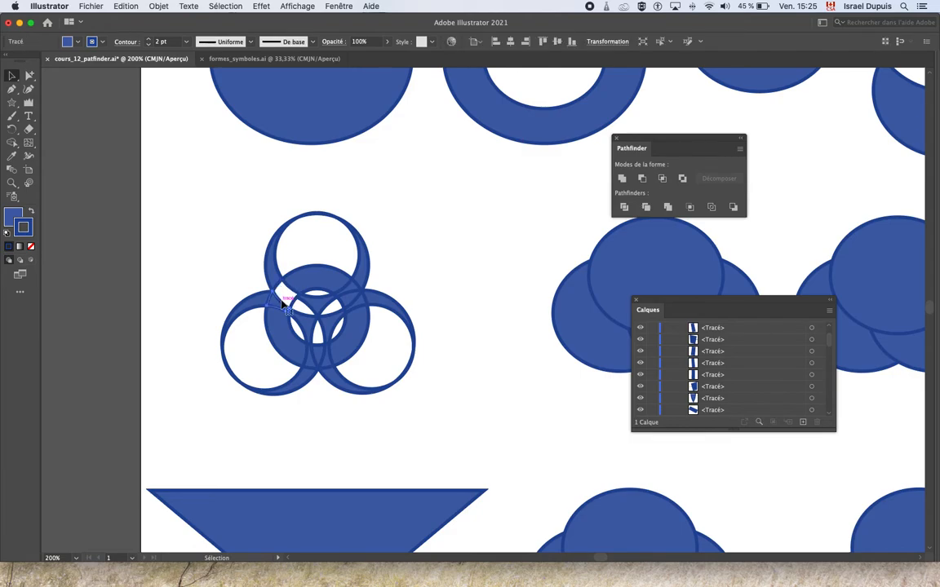
pyautogui.press('Delete')
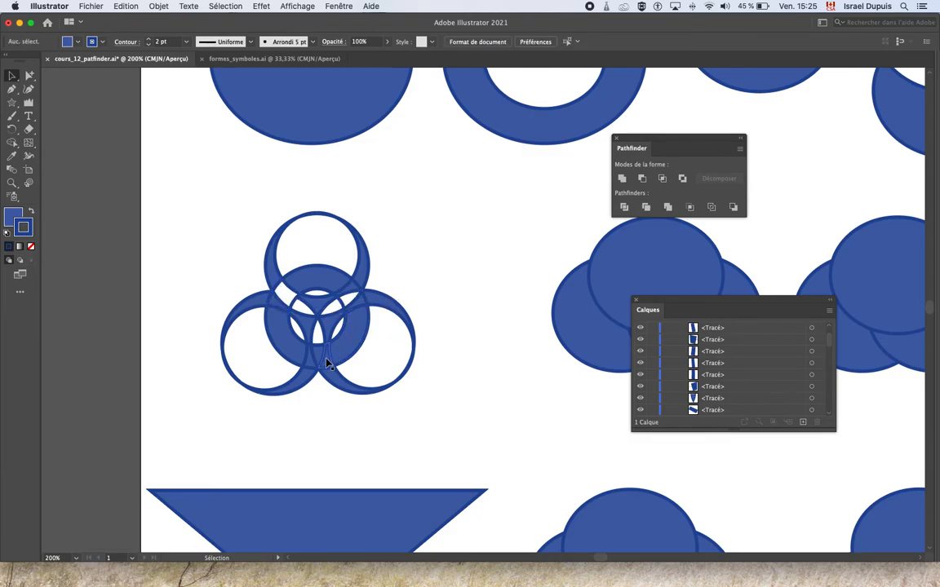
pyautogui.click(314, 362)
pyautogui.press('Delete')
# Step: Apply the Trim (Pochoir) pathfinder to the three ellipses of the first cloud in the second row
pyautogui.moveTo(451, 289); pyautogui.dragTo(265, 293)
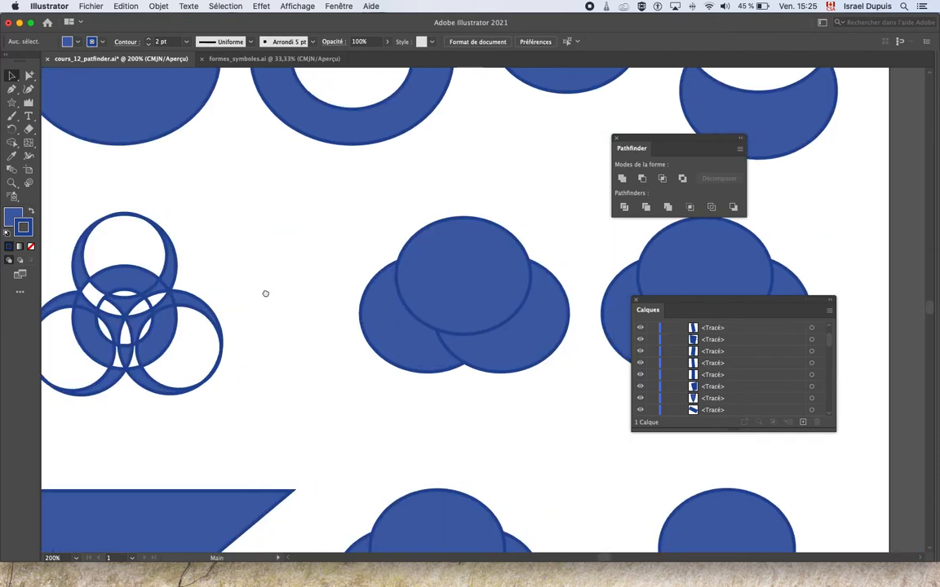
pyautogui.moveTo(380, 209); pyautogui.dragTo(374, 350)
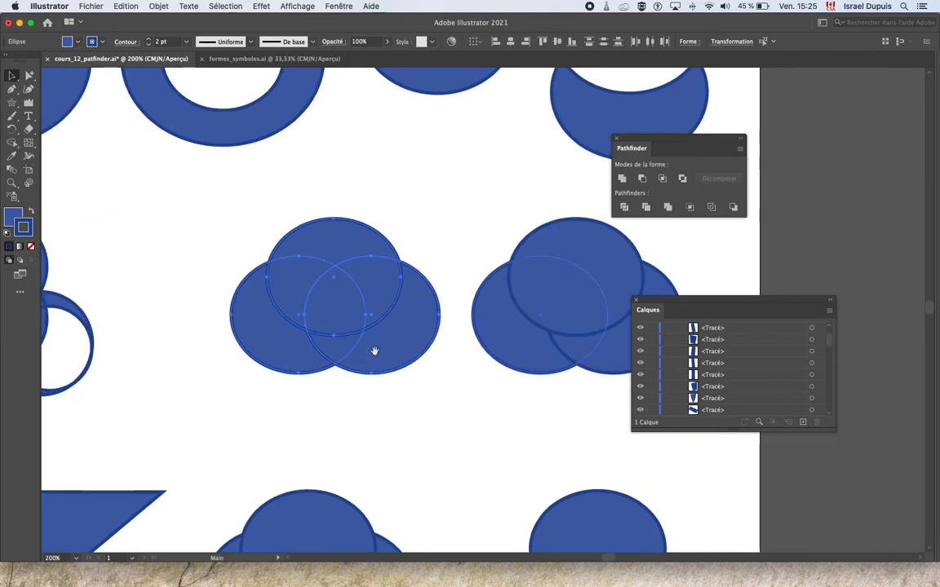
pyautogui.click(646, 207)
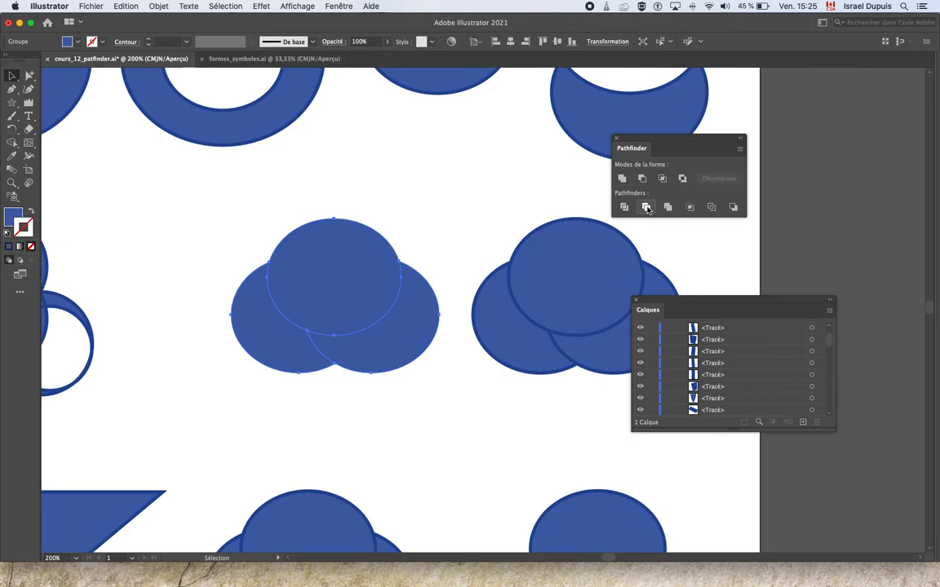
pyautogui.click(382, 196)
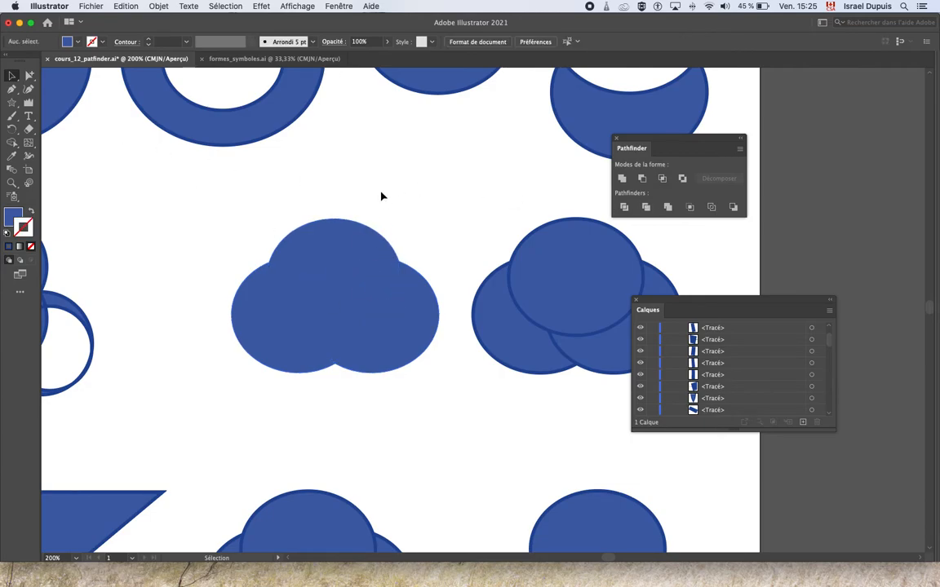
# Step: Ungroup the trimmed cloud and select its upper ellipse on its own
pyautogui.click(331, 279)
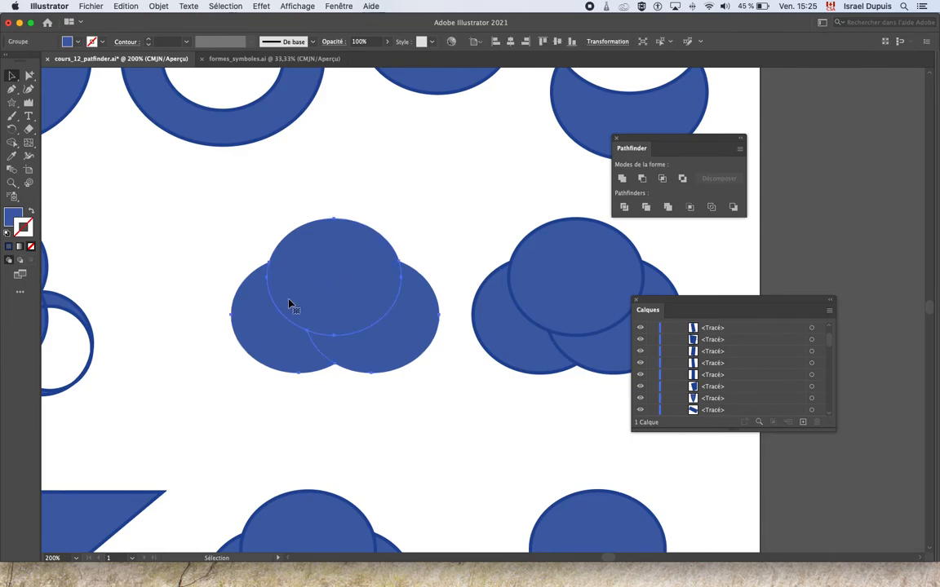
pyautogui.click(160, 5)
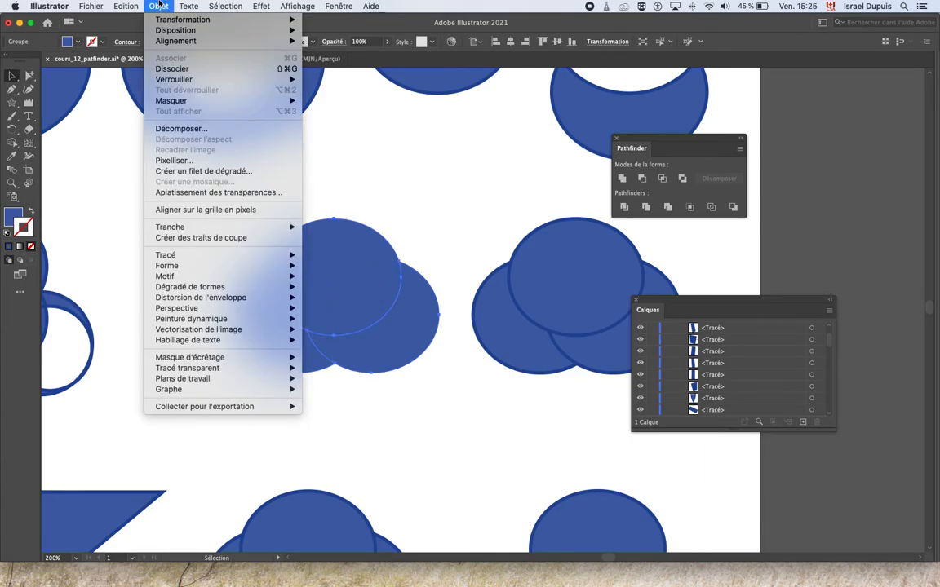
pyautogui.click(175, 64)
pyautogui.click(358, 215)
pyautogui.click(353, 254)
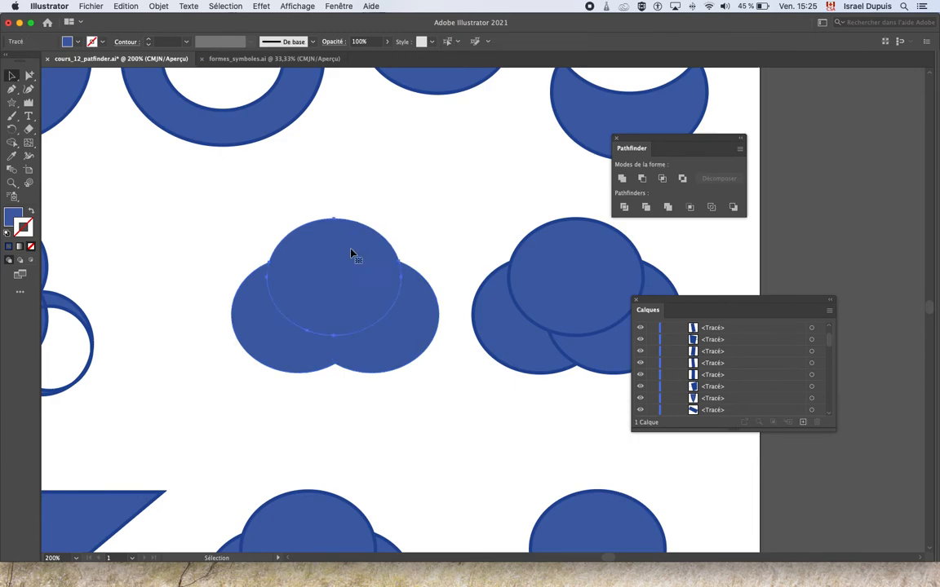
# Step: Move the upper, right and left pieces of the trimmed cloud separately so that gaps open between them
pyautogui.moveTo(348, 260); pyautogui.dragTo(355, 217)
pyautogui.moveTo(379, 334); pyautogui.dragTo(383, 311)
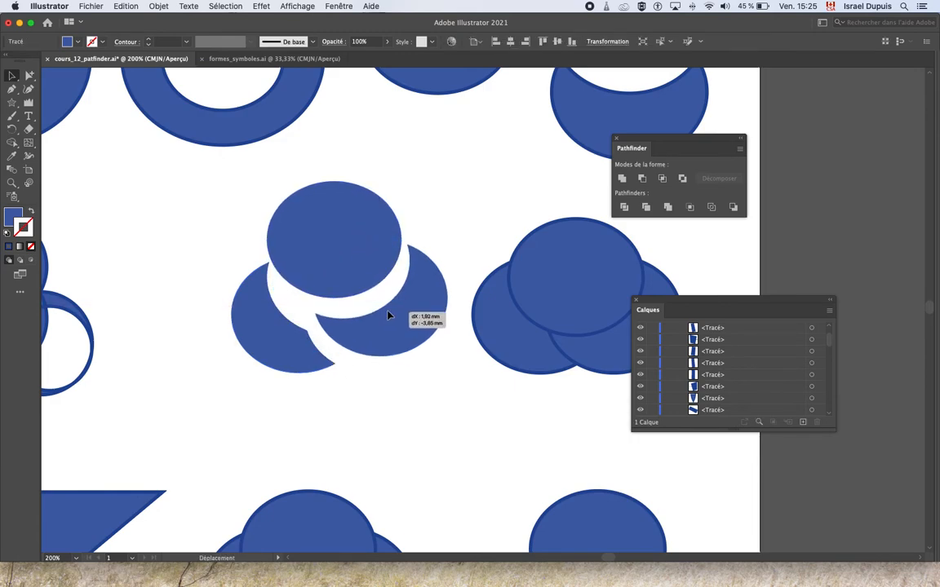
pyautogui.moveTo(303, 349); pyautogui.dragTo(310, 349)
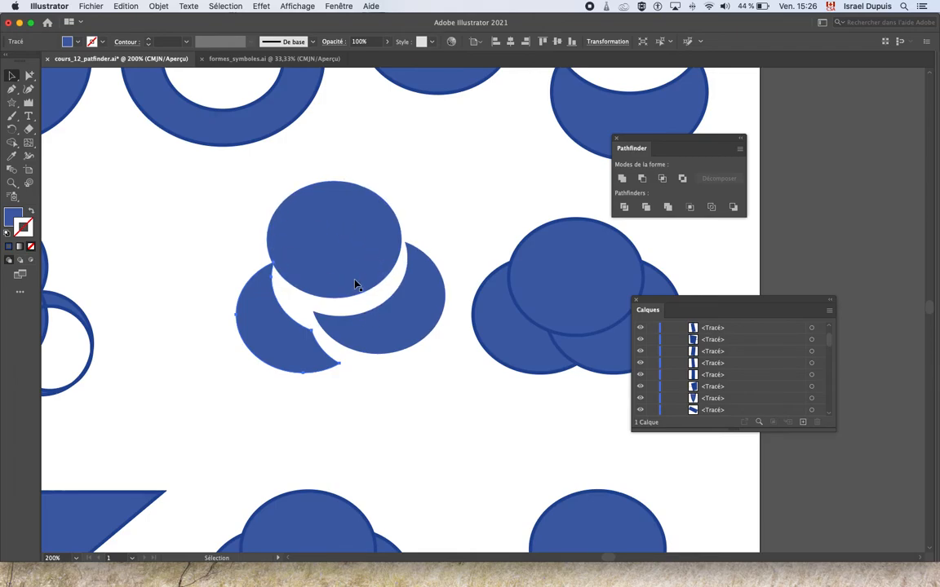
# Step: Apply the Merge (Fusion) pathfinder to the three ellipses of the second cloud in the second row
pyautogui.hscroll(-5, 354, 284)
pyautogui.scroll(1, 355, 284)
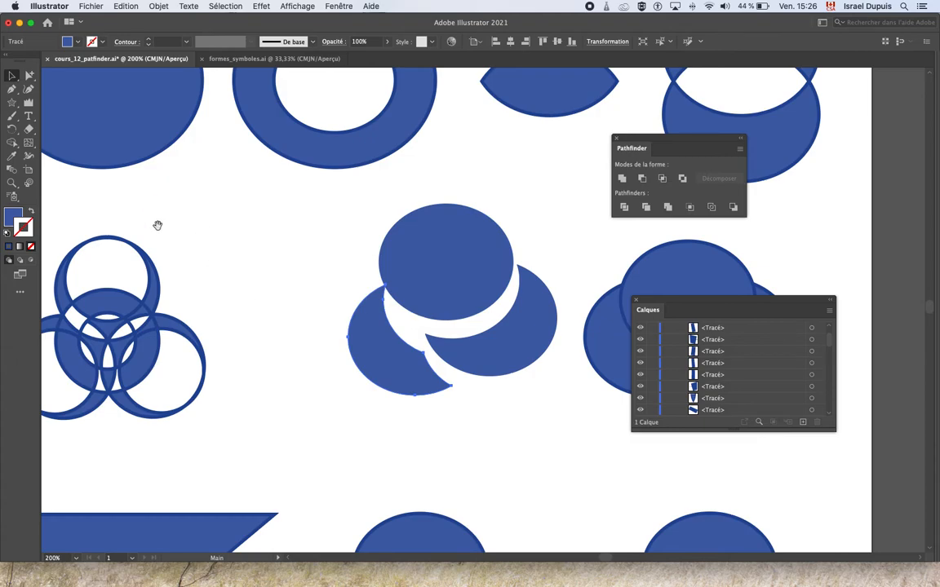
pyautogui.press('space')
pyautogui.moveTo(349, 261); pyautogui.dragTo(96, 257)
pyautogui.moveTo(245, 296); pyautogui.dragTo(172, 281)
pyautogui.moveTo(278, 202); pyautogui.dragTo(434, 376)
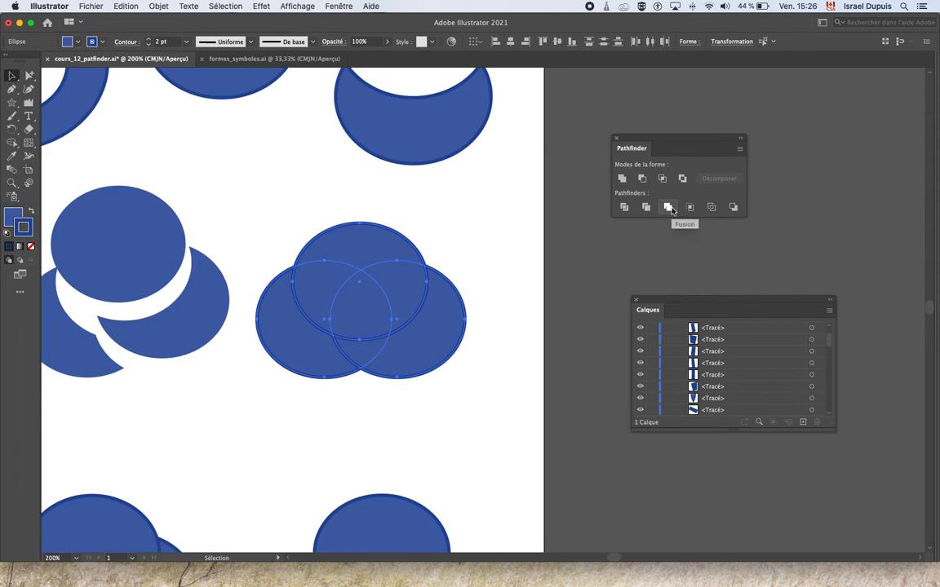
pyautogui.click(668, 208)
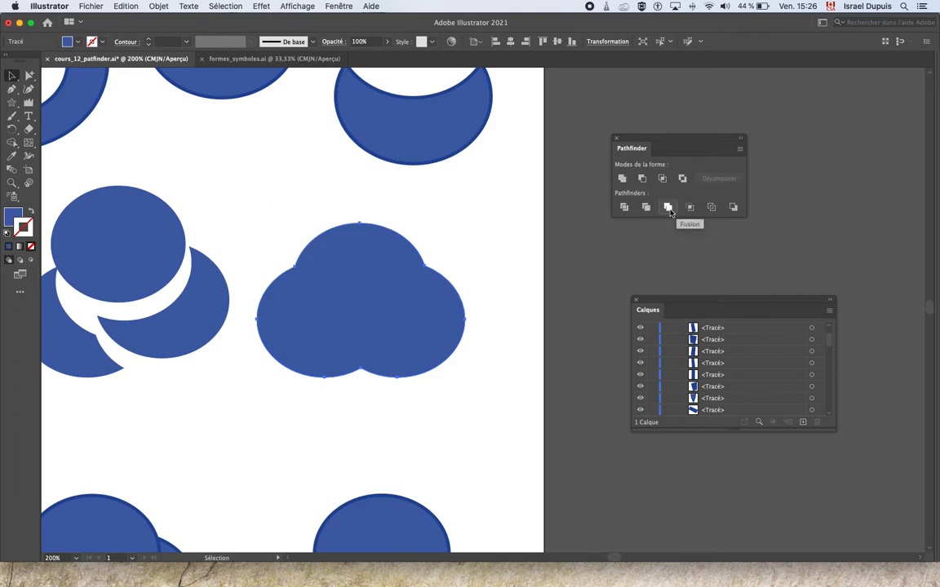
# Step: Try the Crop (Découpe) pathfinder on the triangle and three overlapping circles in the third row, and undo it
pyautogui.moveTo(319, 389); pyautogui.dragTo(503, 280)
pyautogui.moveTo(195, 411); pyautogui.dragTo(497, 367)
pyautogui.moveTo(328, 433); pyautogui.dragTo(326, 391)
pyautogui.moveTo(256, 272); pyautogui.dragTo(294, 319)
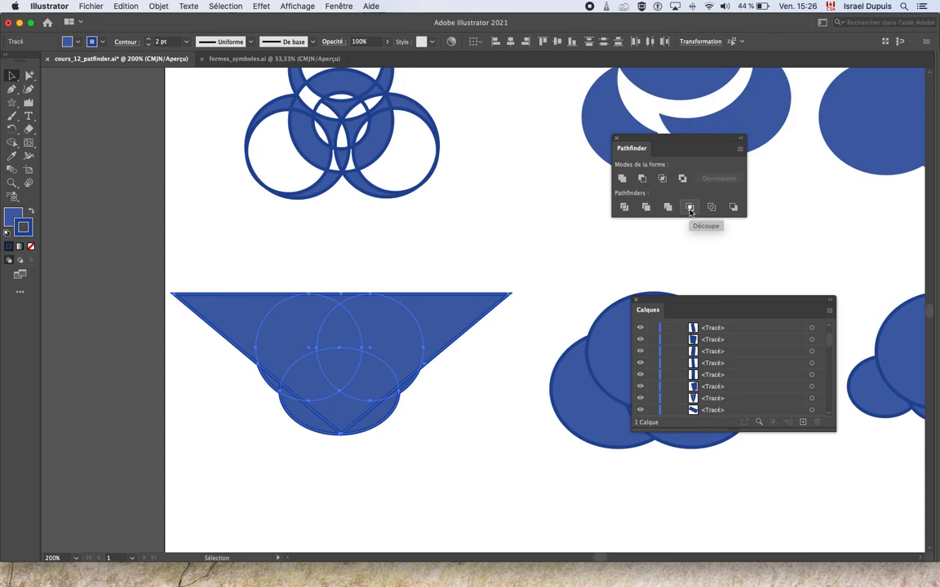
pyautogui.click(689, 207)
pyautogui.click(466, 429)
pyautogui.moveTo(403, 349); pyautogui.dragTo(405, 294)
pyautogui.press('super+z')
pyautogui.click(212, 340)
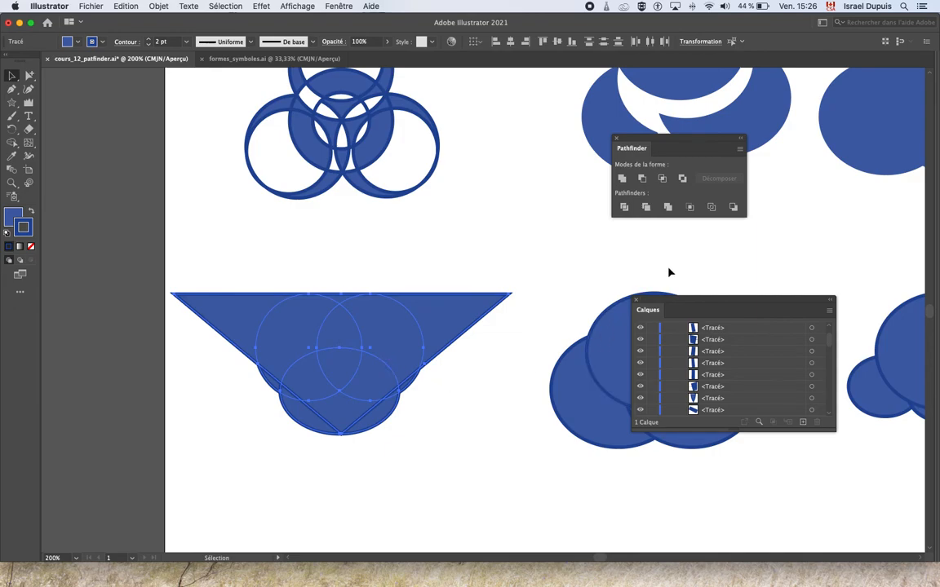
# Step: Crop the triangle and circles group once more, undo the crop and deselect the shapes
pyautogui.click(694, 211)
pyautogui.click(491, 410)
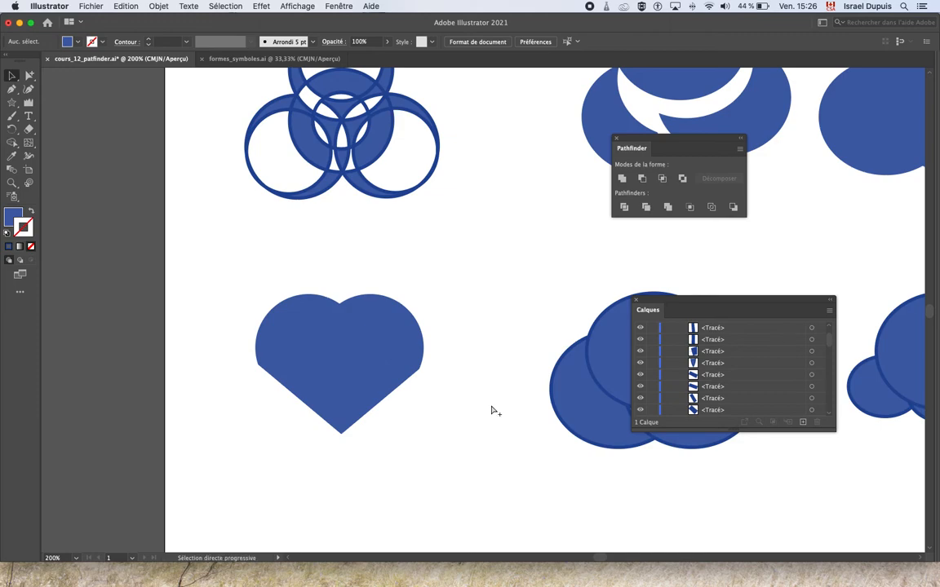
pyautogui.press('super+z')
pyautogui.moveTo(446, 337); pyautogui.dragTo(443, 332)
pyautogui.press('super+z')
pyautogui.click(471, 398)
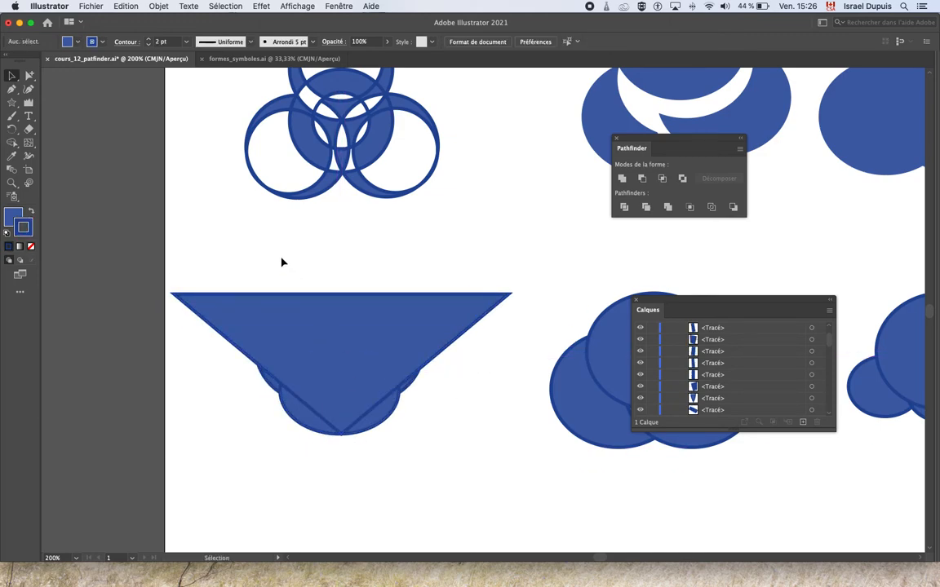
# Step: Select the triangle with its three circles and apply the Crop (Découpe) pathfinder to form a heart
pyautogui.moveTo(283, 262); pyautogui.dragTo(420, 440)
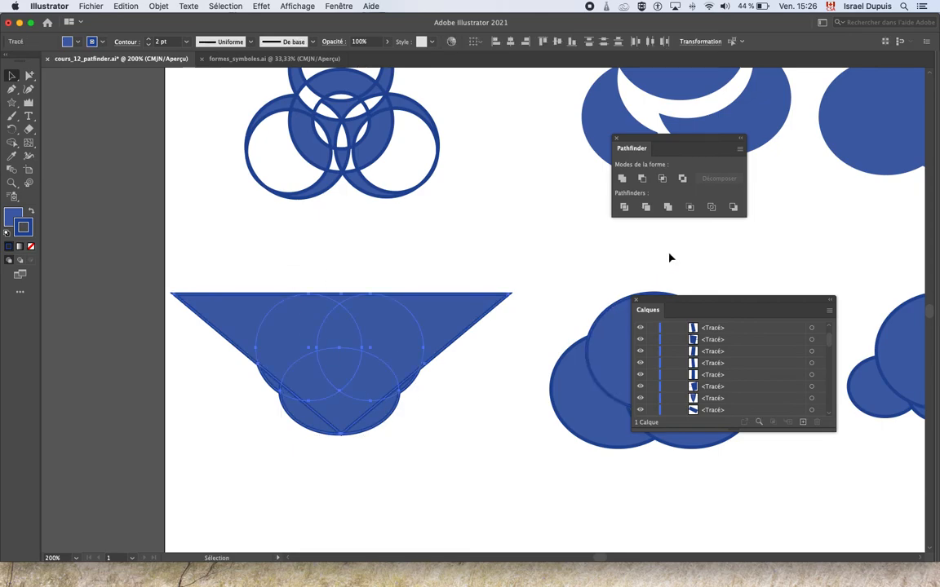
pyautogui.click(691, 208)
pyautogui.click(491, 391)
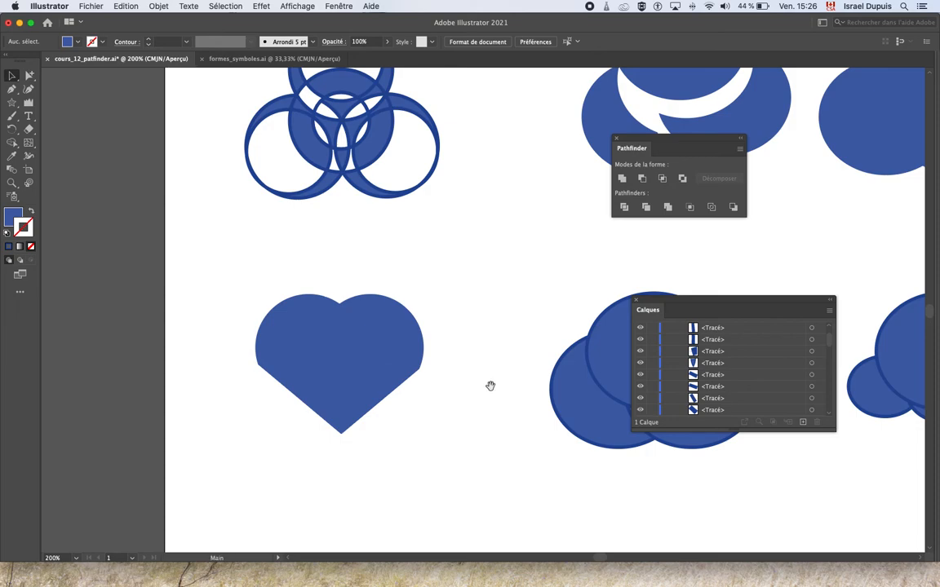
# Step: Apply the Outline (Contour) pathfinder to the three-ellipse cloud beside the heart
pyautogui.moveTo(495, 383); pyautogui.dragTo(329, 385)
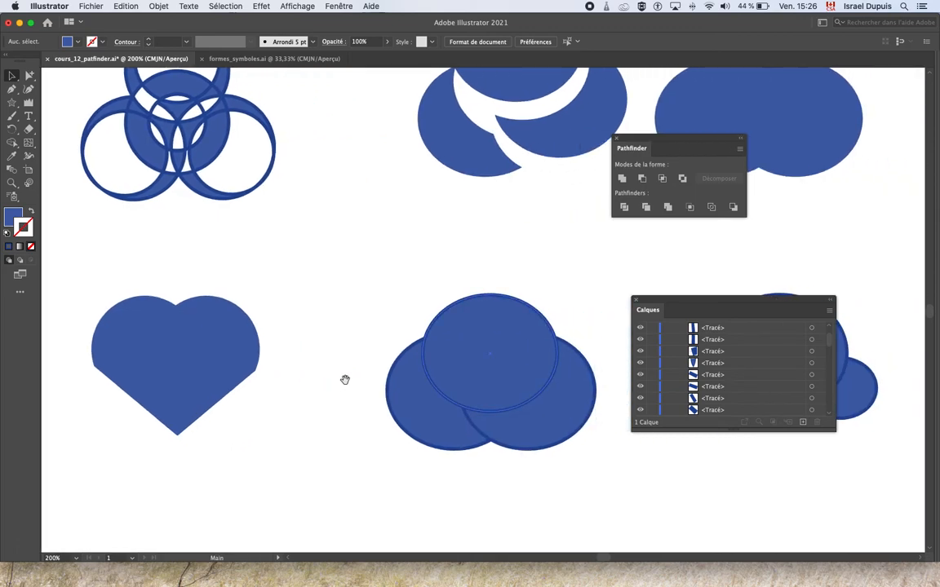
pyautogui.hscroll(3, 346, 359)
pyautogui.moveTo(367, 269); pyautogui.dragTo(506, 445)
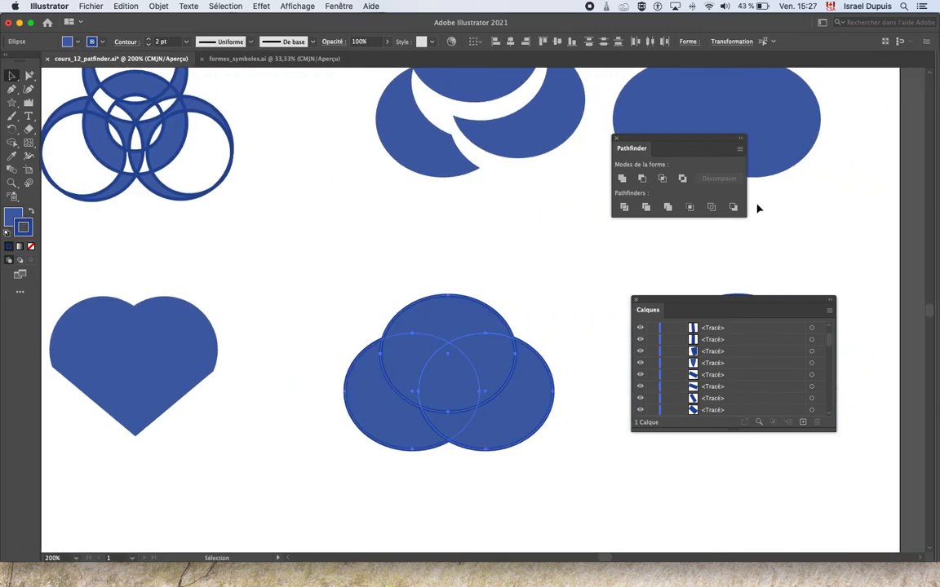
pyautogui.click(712, 208)
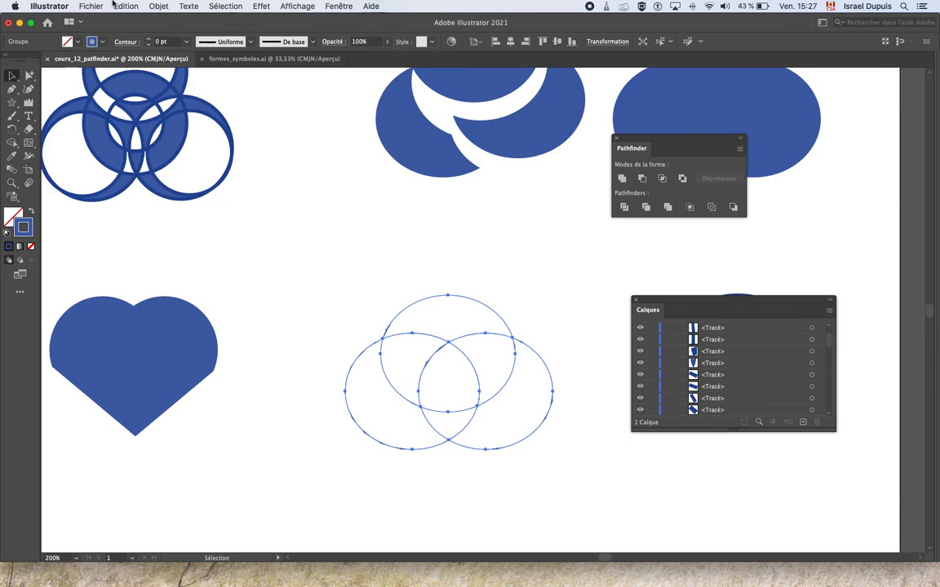
# Step: Set the stroke weight of the outlined cloud to 0.75 pt and deselect it
pyautogui.click(148, 40)
pyautogui.click(148, 39)
pyautogui.click(147, 39)
pyautogui.click(397, 241)
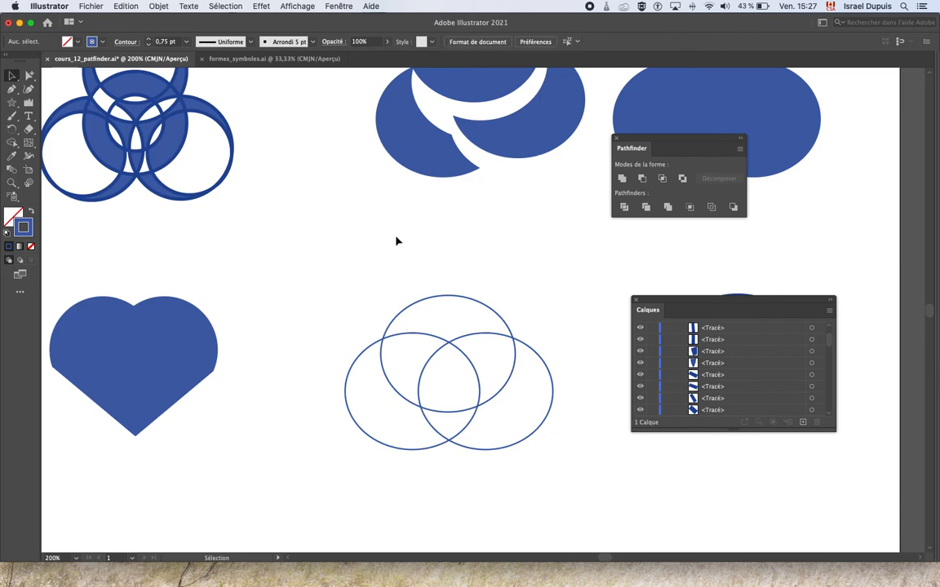
# Step: Ungroup the outlined cloud into individual line segments
pyautogui.click(427, 299)
pyautogui.click(158, 6)
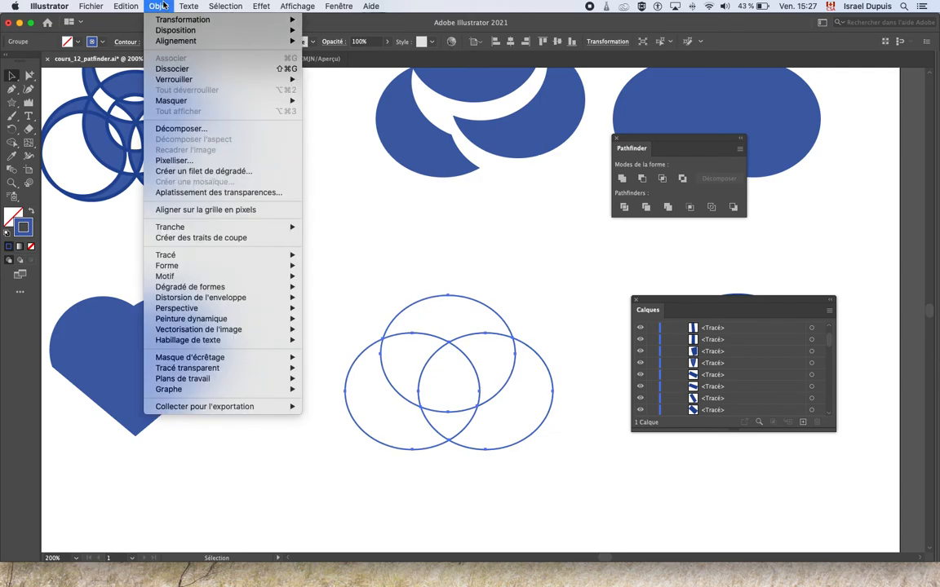
pyautogui.click(171, 68)
pyautogui.click(412, 212)
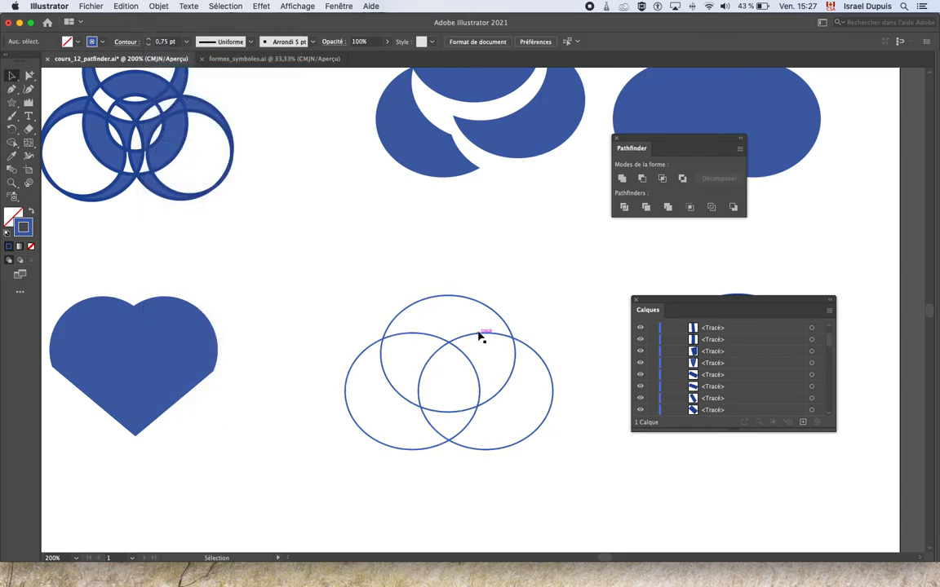
# Step: Move several of the cloud's outer and inner line segments slightly apart from one another
pyautogui.moveTo(471, 304); pyautogui.dragTo(470, 294)
pyautogui.moveTo(555, 386); pyautogui.dragTo(557, 386)
pyautogui.moveTo(356, 423); pyautogui.dragTo(337, 425)
pyautogui.moveTo(423, 337); pyautogui.dragTo(475, 362)
pyautogui.moveTo(420, 376); pyautogui.dragTo(417, 379)
pyautogui.click(569, 293)
# Step: Apply the Minus Back (Soustraction avant - arrière) pathfinder to the large ellipse and three small ones to form an umbrella canopy
pyautogui.moveTo(579, 334); pyautogui.dragTo(291, 336)
pyautogui.moveTo(232, 235); pyautogui.dragTo(474, 388)
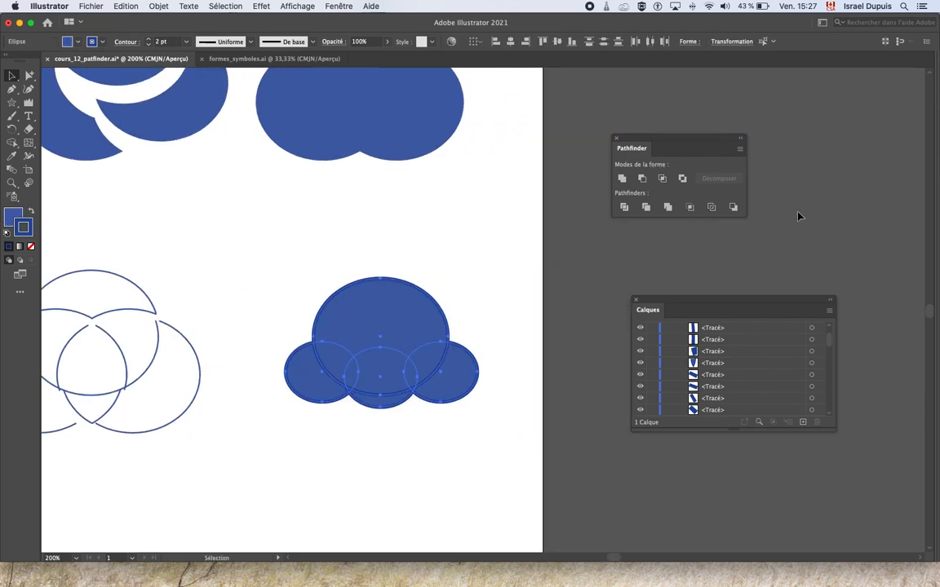
pyautogui.click(733, 207)
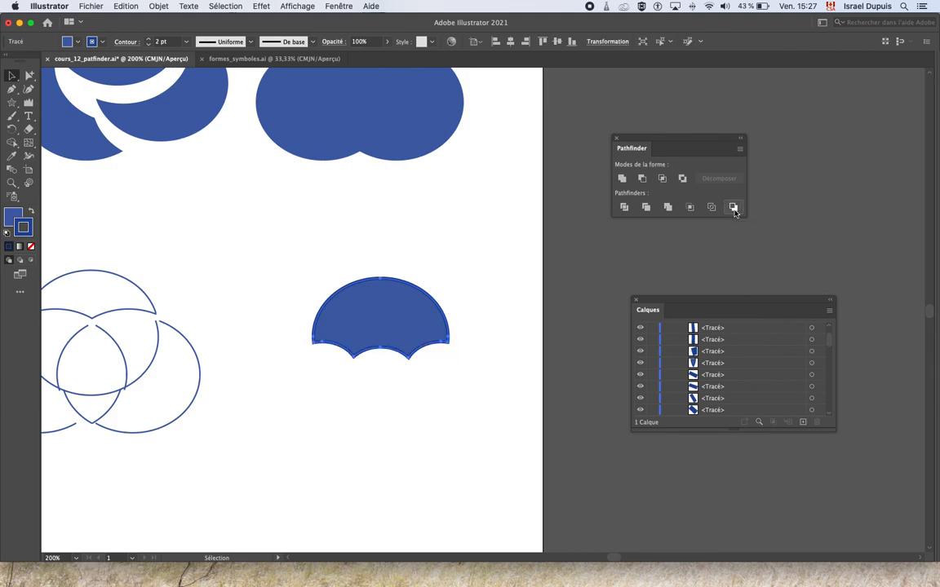
pyautogui.click(487, 432)
# Step: Draw a very thin vertical rectangle below the middle of the canopy as the umbrella's handle, and deselect it
pyautogui.click(8, 104)
pyautogui.moveTo(5, 105); pyautogui.dragTo(49, 104)
pyautogui.moveTo(377, 348); pyautogui.dragTo(380, 441)
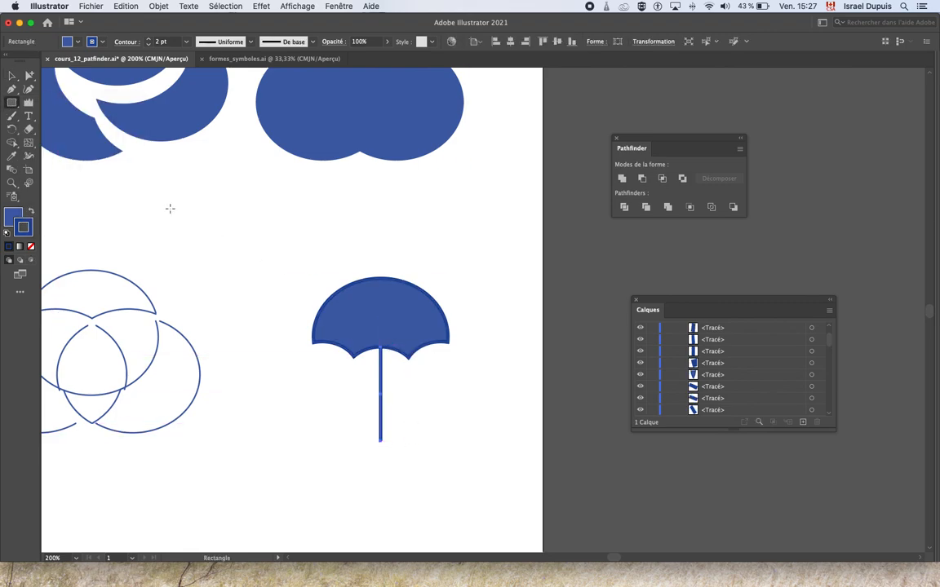
pyautogui.click(12, 75)
pyautogui.click(531, 325)
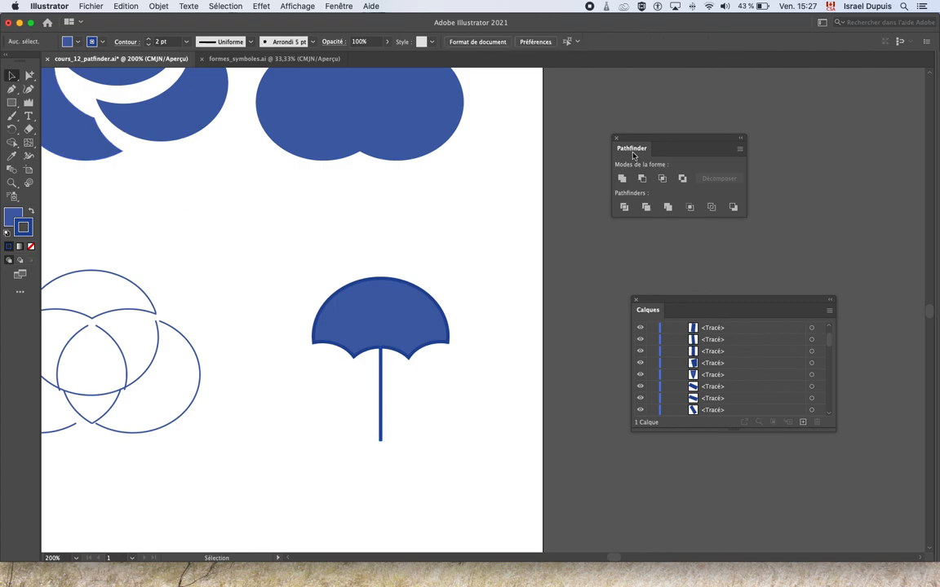